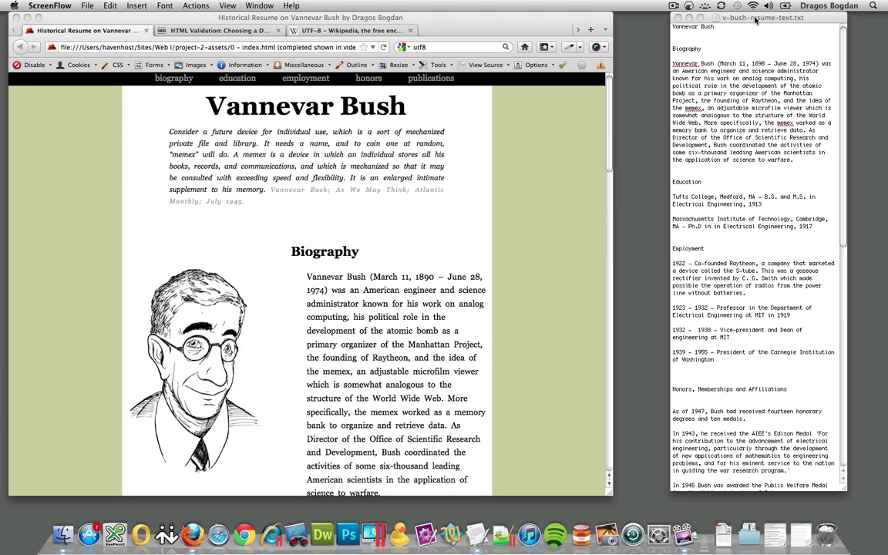
- Widen the v-bush-resume-text.txt window and move it so it overlaps the browser page
{"action": "left_click_drag", "start_coordinate": [681, 22], "coordinate": [499, 26]}
{"action": "left_click_drag", "start_coordinate": [661, 493], "coordinate": [862, 427]}
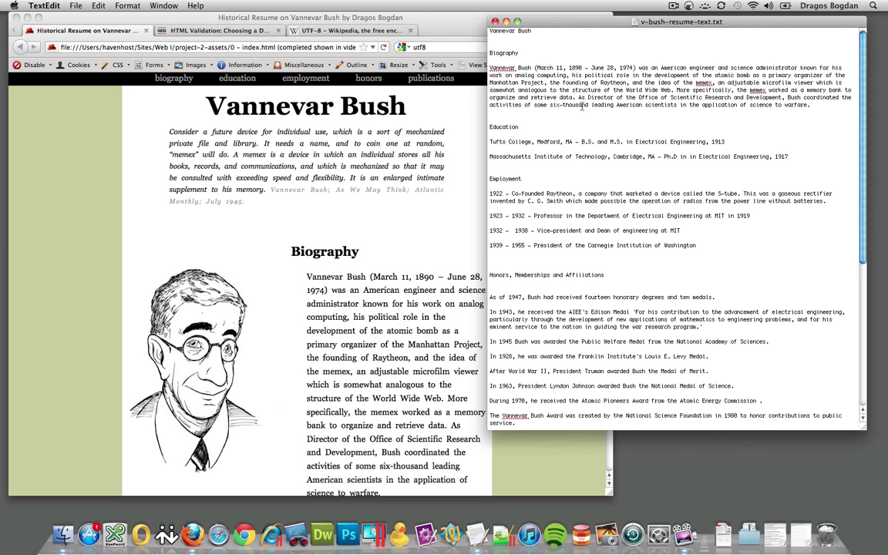
{"action": "left_click_drag", "start_coordinate": [601, 26], "coordinate": [569, 28]}
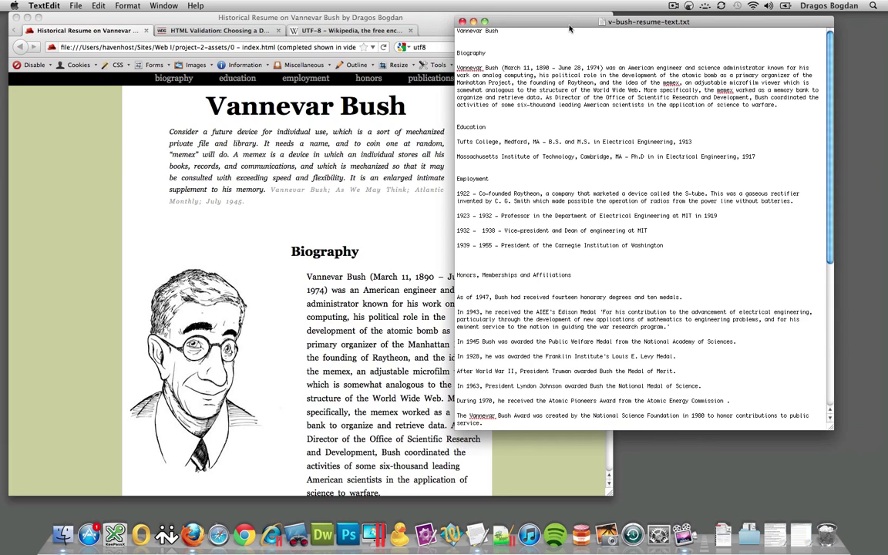
{"action": "left_click_drag", "start_coordinate": [570, 28], "coordinate": [474, 37]}
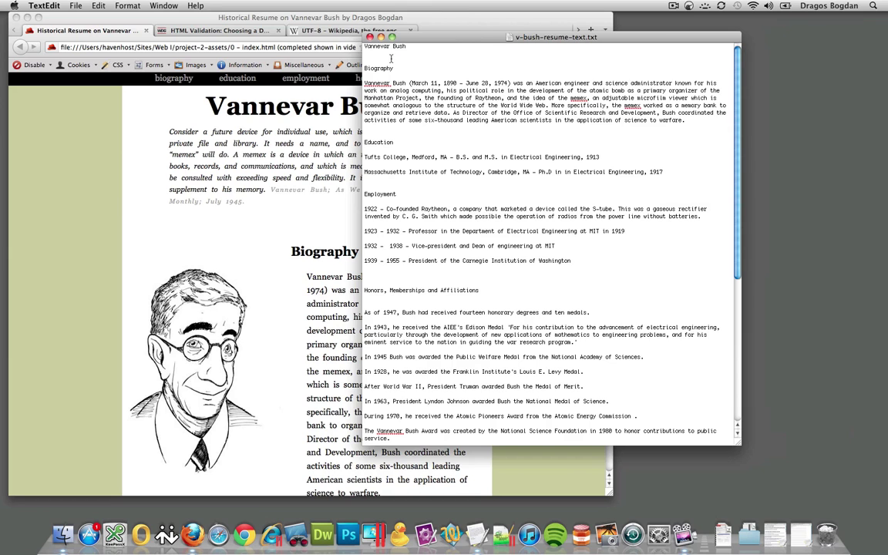
- Switch to Firefox and examine the finished Vannevar Bush resume page from the title through the publications list
{"action": "left_click", "coordinate": [228, 154]}
{"action": "scroll", "coordinate": [231, 170], "scroll_direction": "down", "scroll_amount": 5}
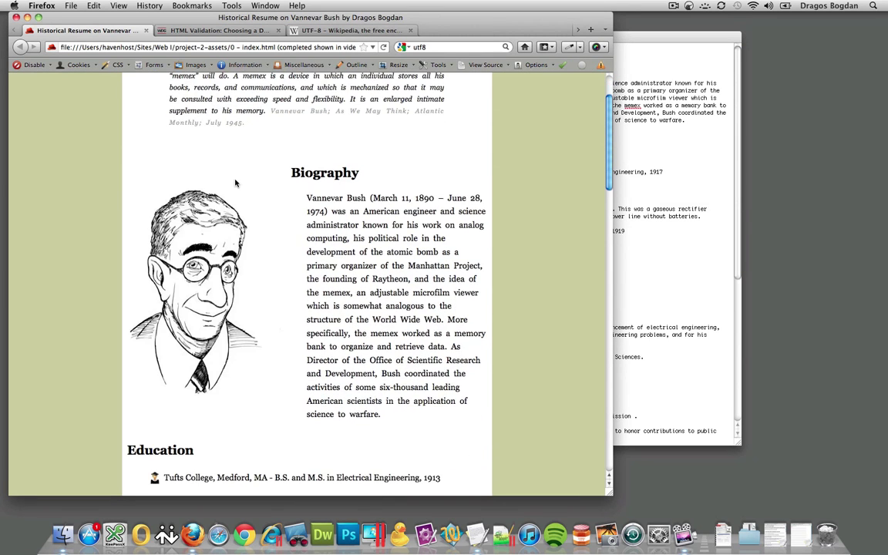
{"action": "scroll", "coordinate": [235, 183], "scroll_direction": "up", "scroll_amount": 5}
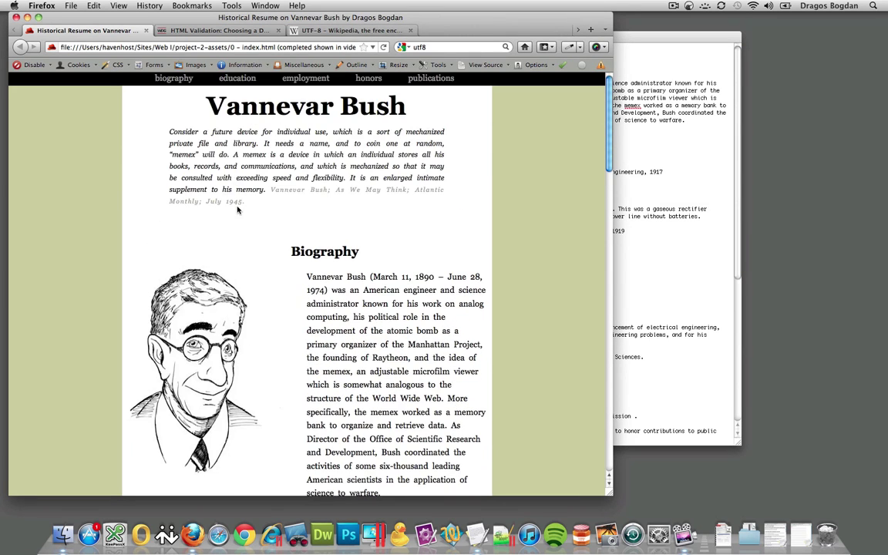
{"action": "scroll", "coordinate": [242, 218], "scroll_direction": "down", "scroll_amount": 5}
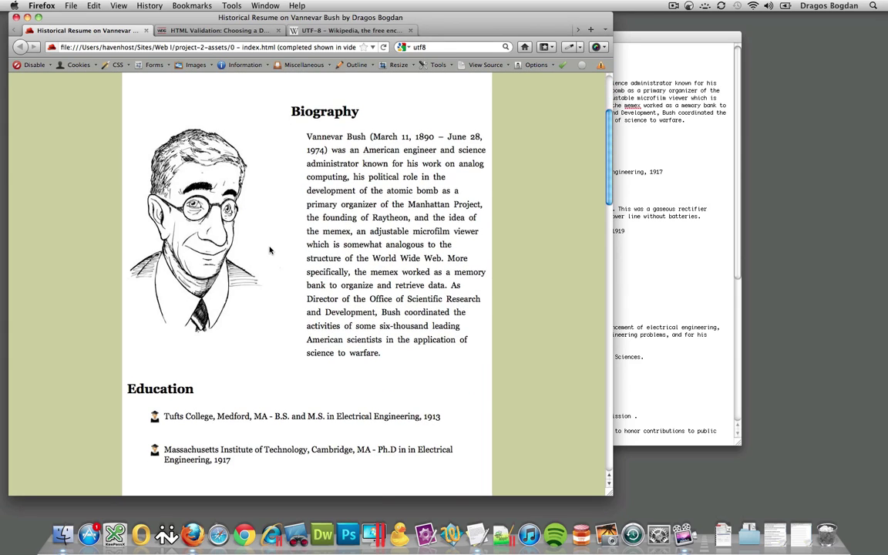
{"action": "scroll", "coordinate": [269, 249], "scroll_direction": "up", "scroll_amount": 1}
{"action": "scroll", "coordinate": [270, 250], "scroll_direction": "down", "scroll_amount": 8}
{"action": "scroll", "coordinate": [297, 391], "scroll_direction": "down", "scroll_amount": 20}
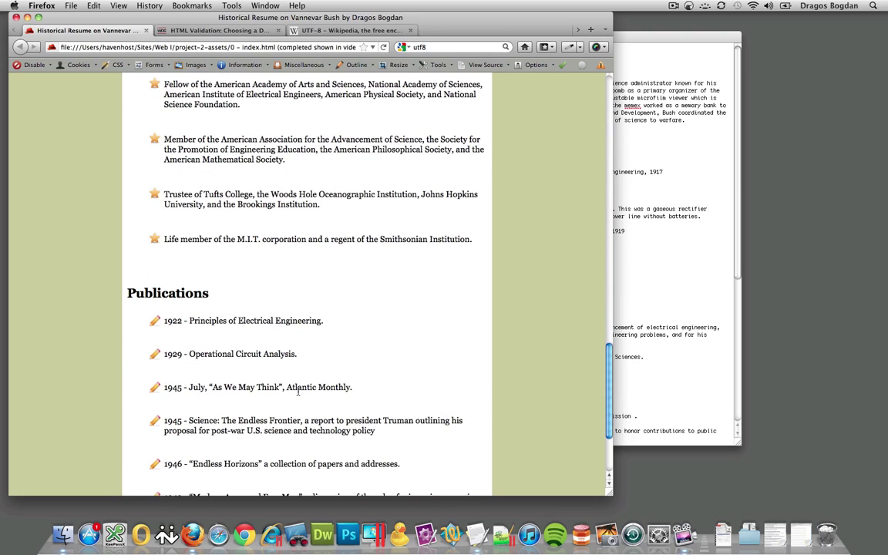
{"action": "scroll", "coordinate": [298, 391], "scroll_direction": "down", "scroll_amount": 4}
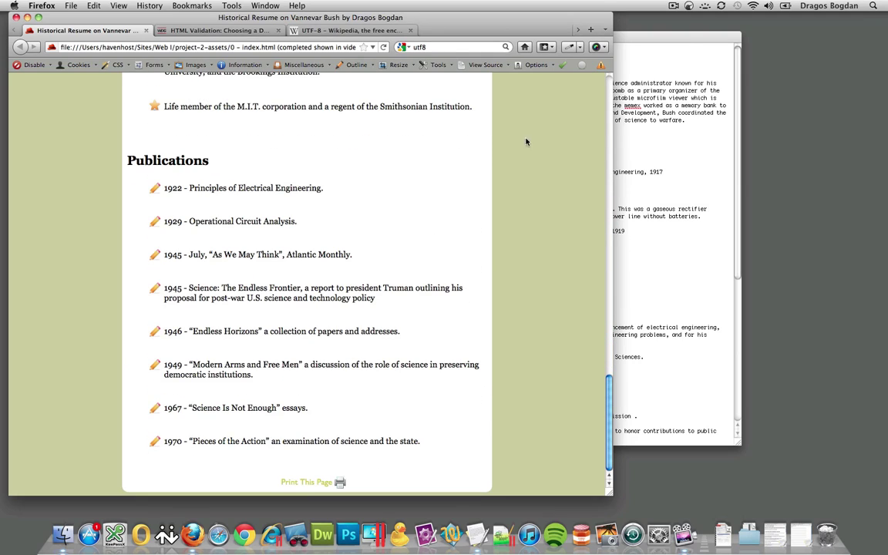
- Bring the resume text document forward, create a new blank document near it, and enter the filler lines dsfd, fds, f, dsf, ds, f
{"action": "left_click_drag", "start_coordinate": [678, 39], "coordinate": [551, 4]}
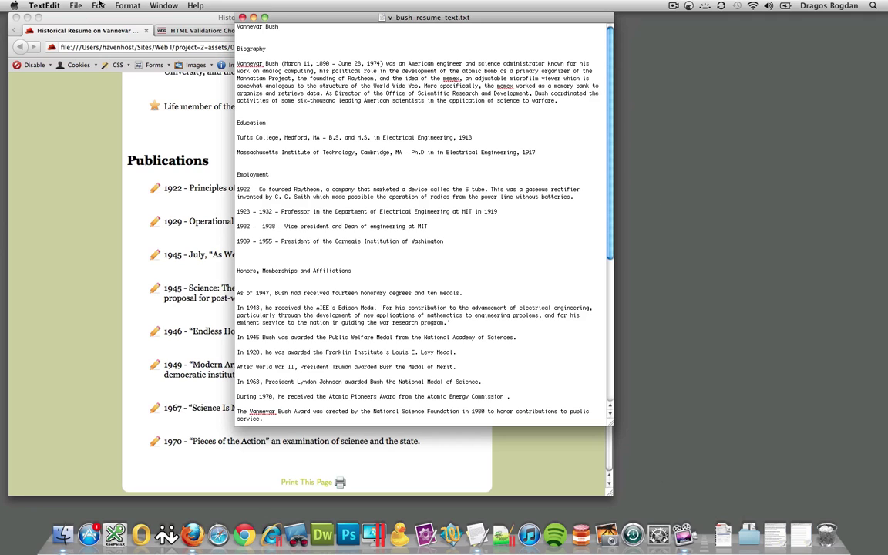
{"action": "left_click", "coordinate": [44, 6]}
{"action": "mouse_move", "coordinate": [126, 5]}
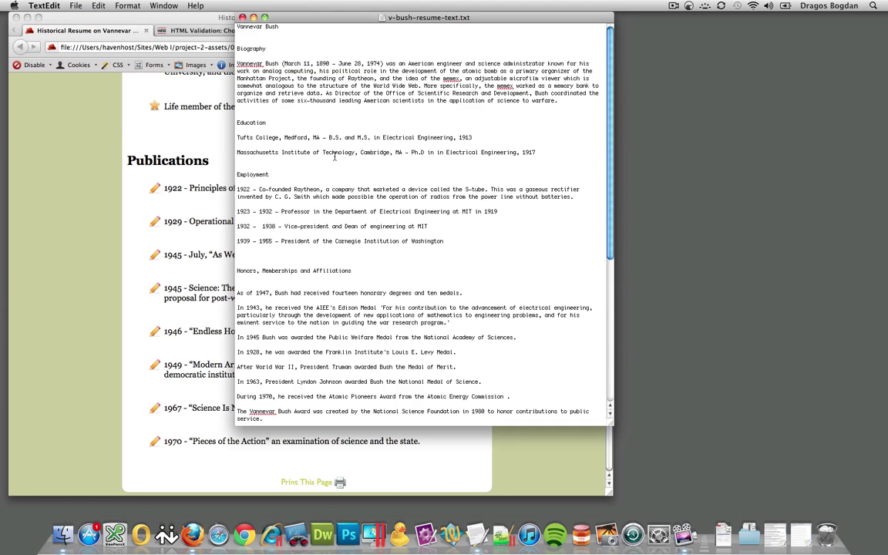
{"action": "key", "text": "super+n"}
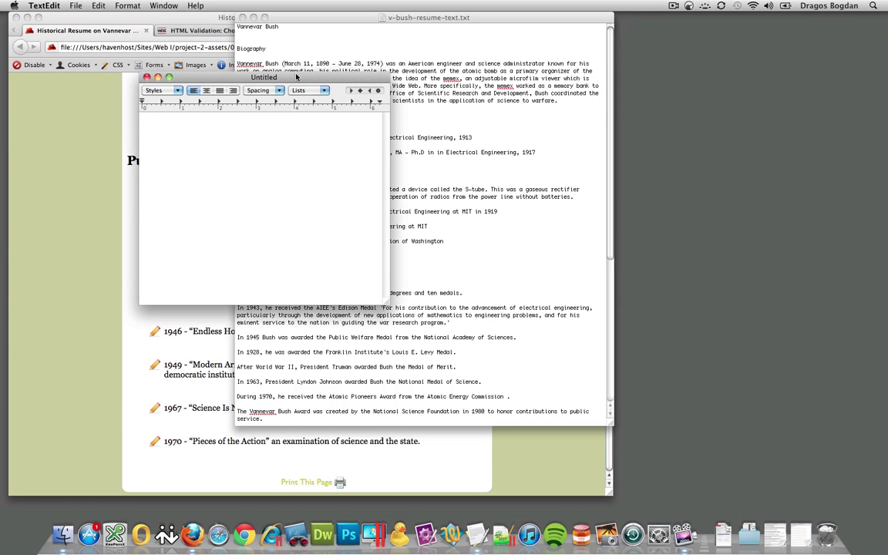
{"action": "left_click_drag", "start_coordinate": [293, 77], "coordinate": [279, 27]}
{"action": "type", "text": "dsfd fds f dsf ds f"}
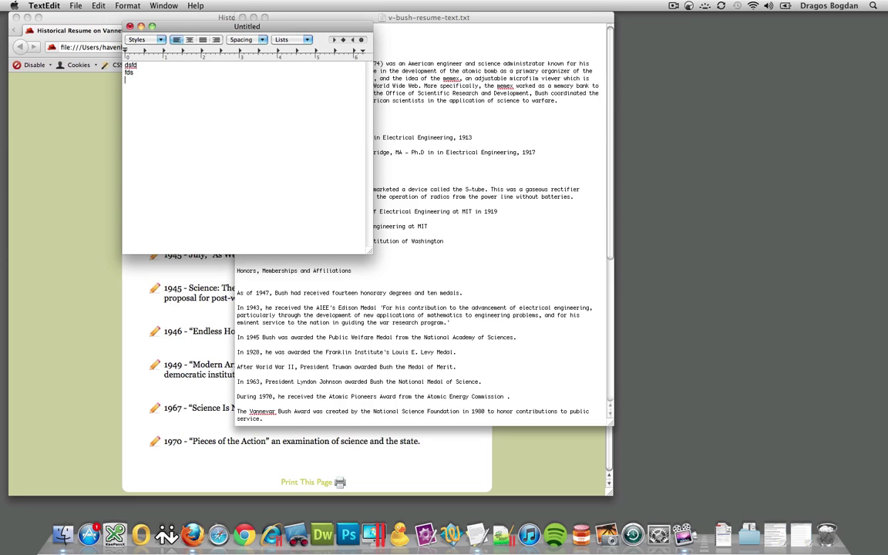
- Replace the untitled document's filler with the entire contents of v-bush-resume-text.txt and enlarge its window to fit
{"action": "left_click", "coordinate": [539, 197]}
{"action": "key", "text": "super+a"}
{"action": "key", "text": "super+c"}
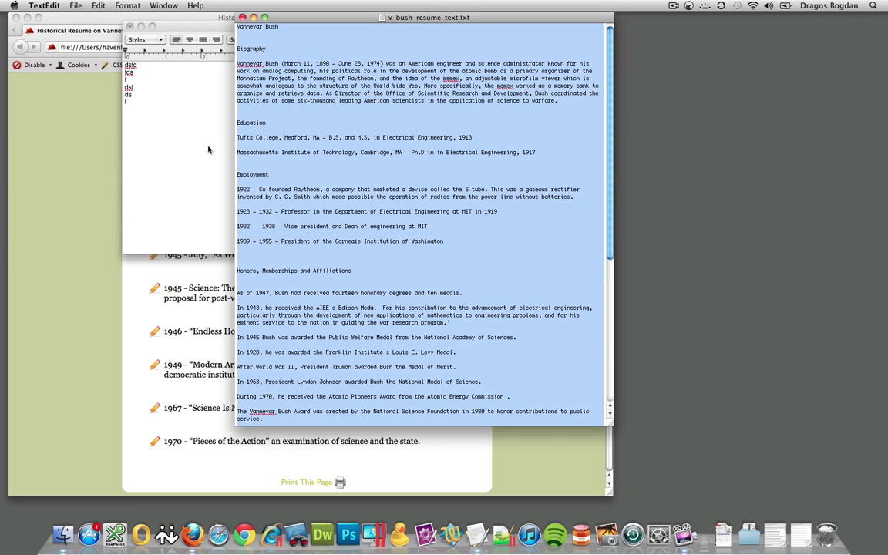
{"action": "left_click", "coordinate": [187, 133]}
{"action": "key", "text": "super+a"}
{"action": "key", "text": "super+v"}
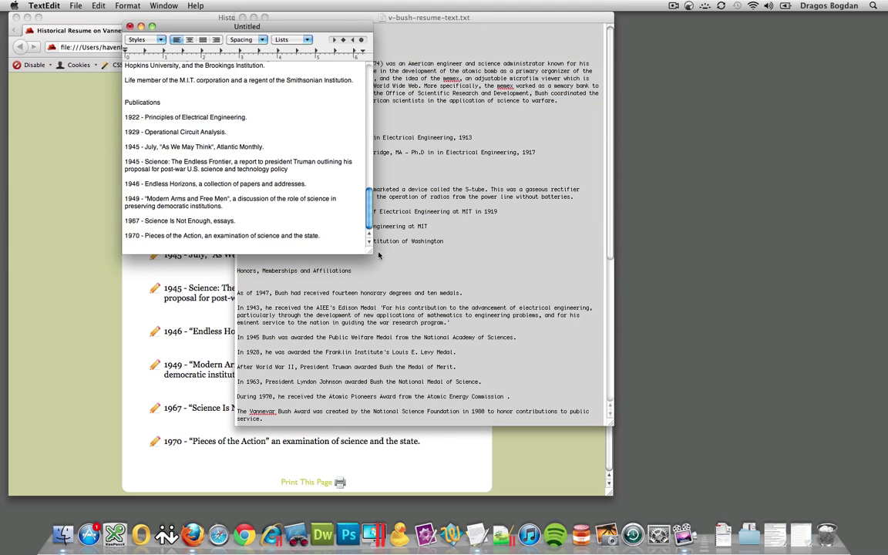
{"action": "left_click", "coordinate": [152, 27]}
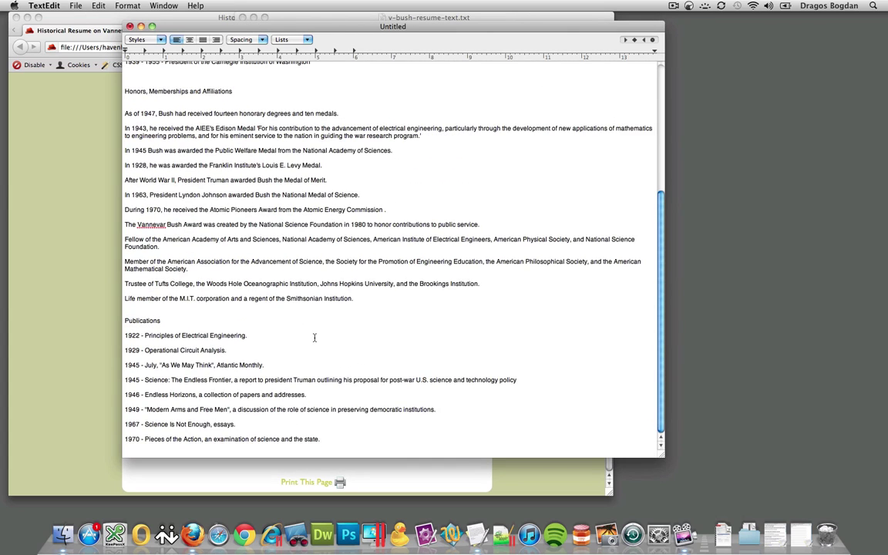
{"action": "scroll", "coordinate": [401, 137], "scroll_direction": "up", "scroll_amount": 5}
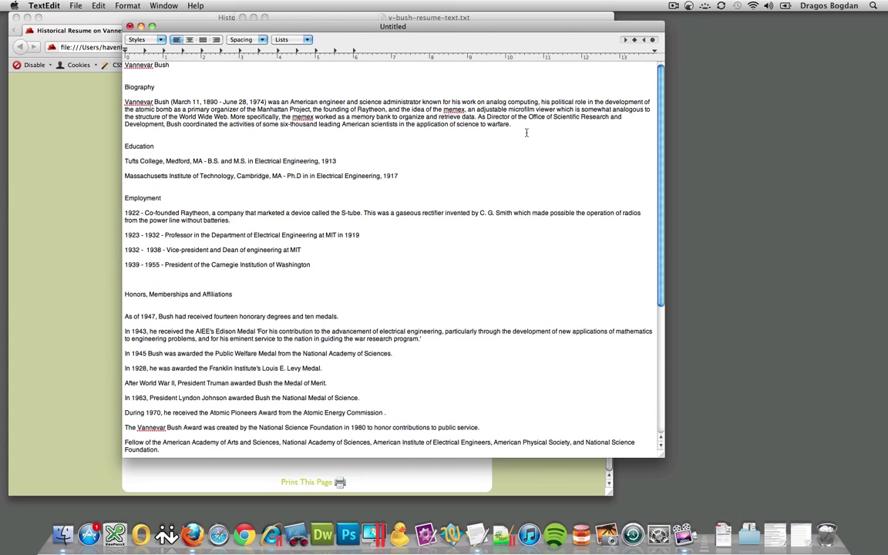
- Make the biography paragraph in the untitled document bold and increase its font size by five increments
{"action": "left_click_drag", "start_coordinate": [113, 121], "coordinate": [119, 100]}
{"action": "key", "text": "super+b"}
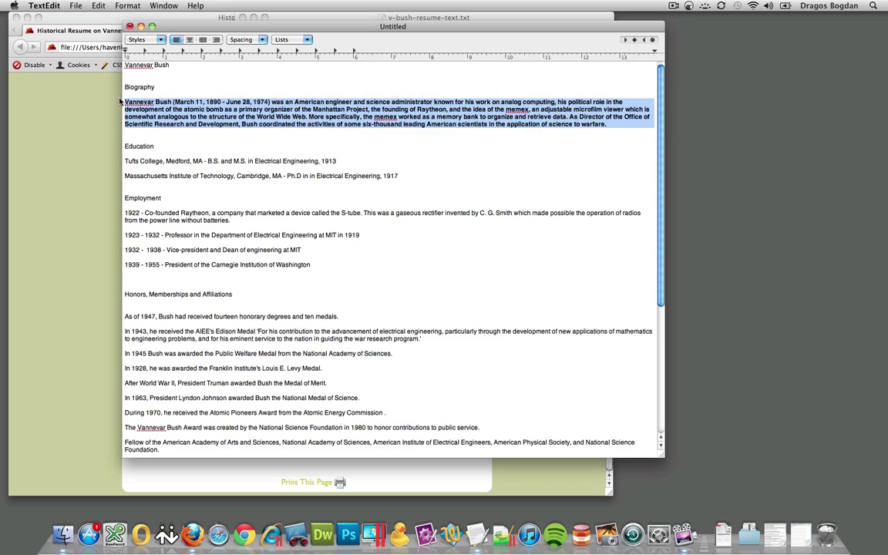
{"action": "key", "text": "super+plus"}
{"action": "key", "text": "super+plus"}
{"action": "key", "text": "super+plus"}
{"action": "key", "text": "super+plus"}
{"action": "key", "text": "super+plus"}
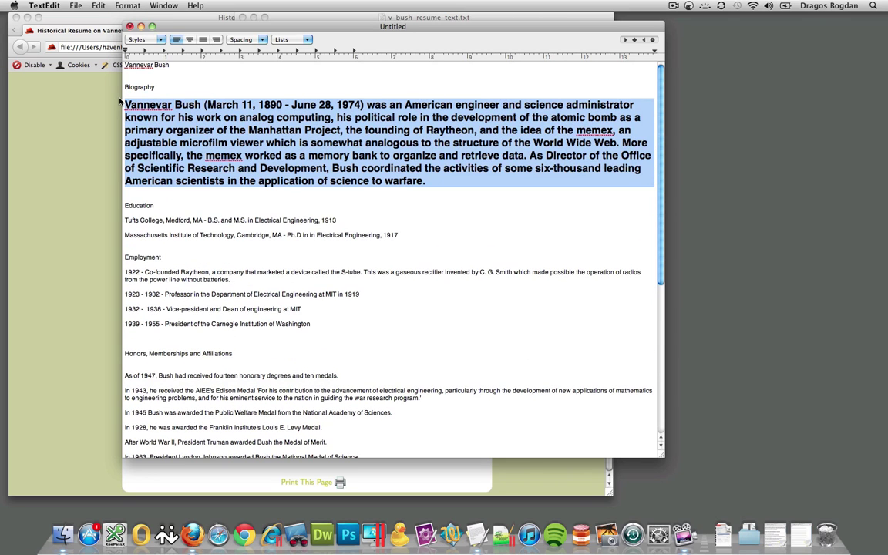
{"action": "left_click", "coordinate": [171, 179]}
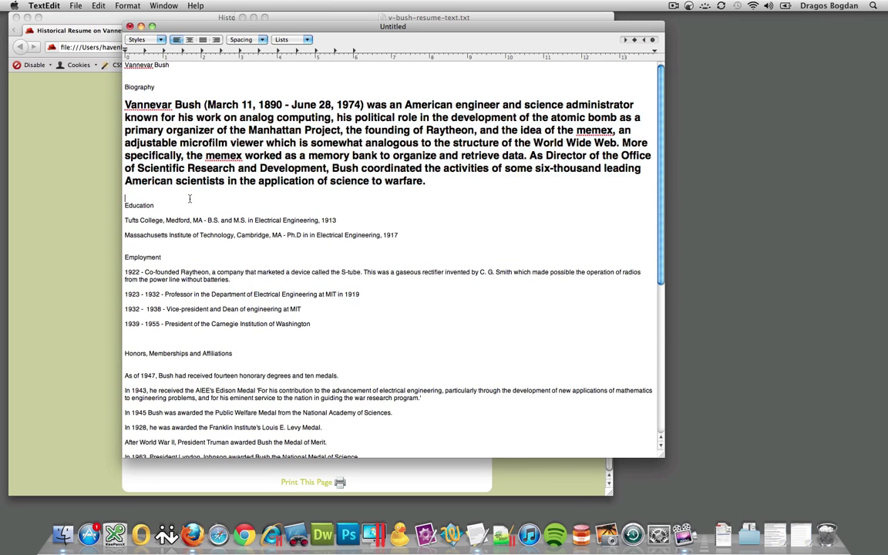
- Convert the untitled rich text document to plain text and close it without saving
{"action": "left_click_drag", "start_coordinate": [250, 29], "coordinate": [225, 18]}
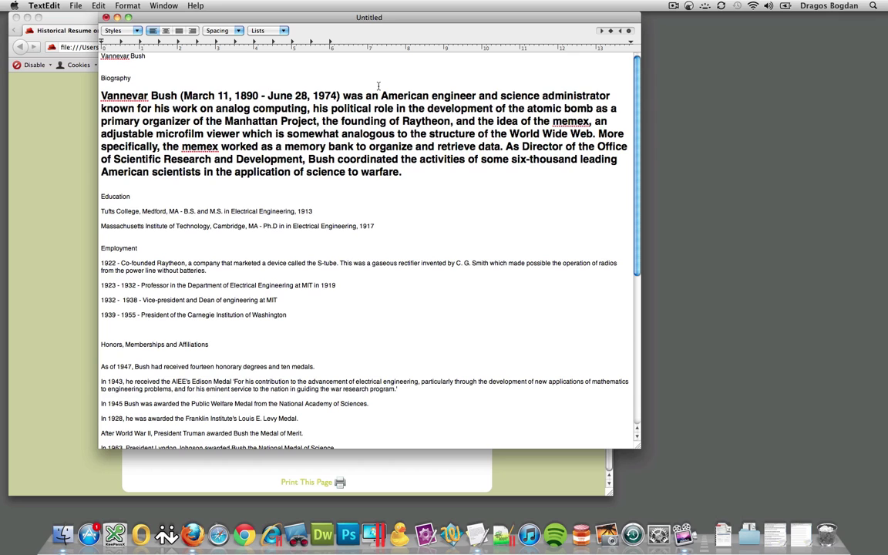
{"action": "scroll", "coordinate": [302, 104], "scroll_direction": "down", "scroll_amount": 3}
{"action": "scroll", "coordinate": [324, 111], "scroll_direction": "up", "scroll_amount": 3}
{"action": "left_click", "coordinate": [135, 6]}
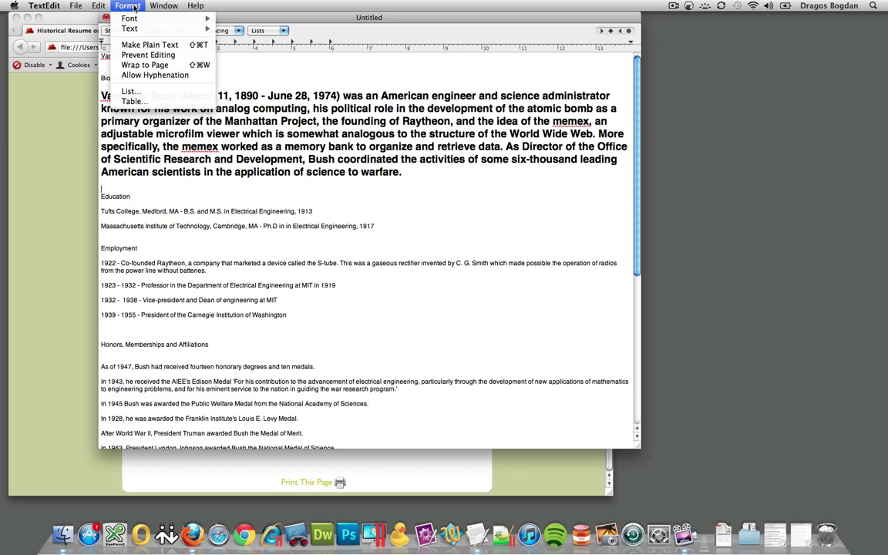
{"action": "left_click", "coordinate": [139, 46]}
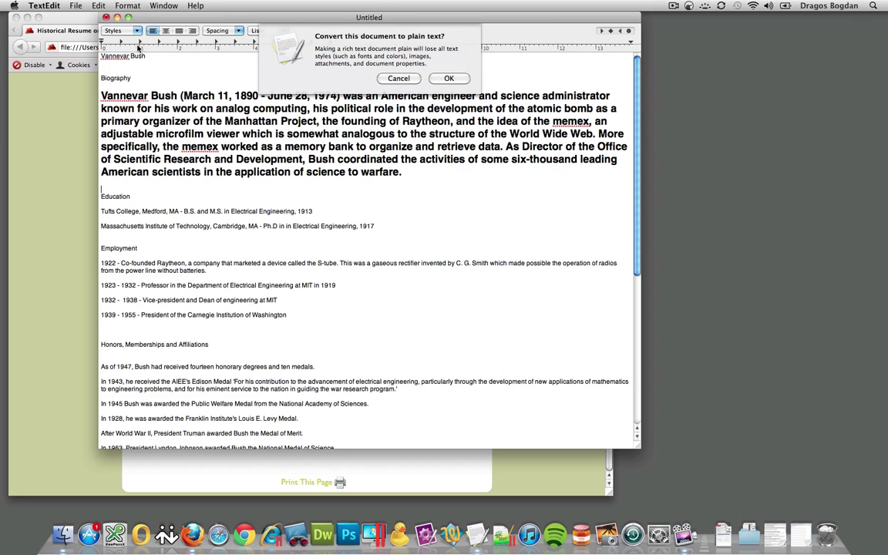
{"action": "left_click", "coordinate": [447, 78]}
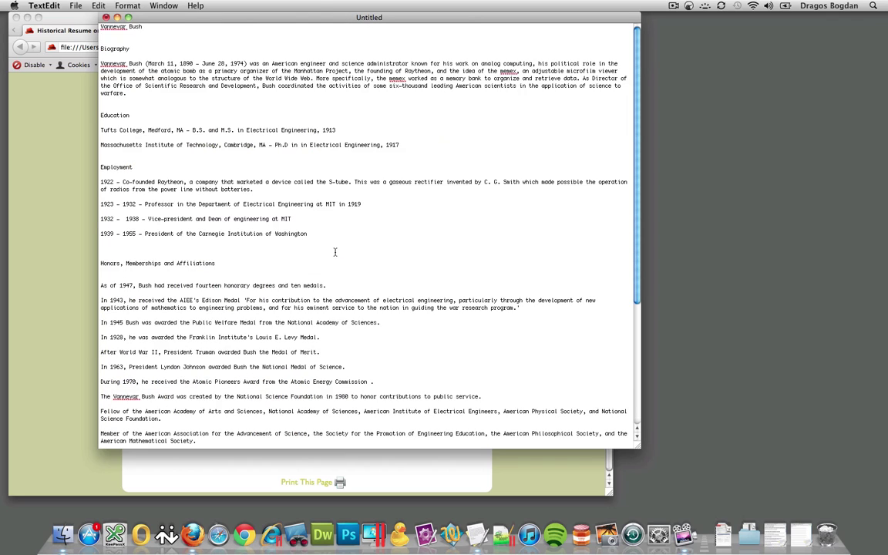
{"action": "left_click", "coordinate": [107, 18]}
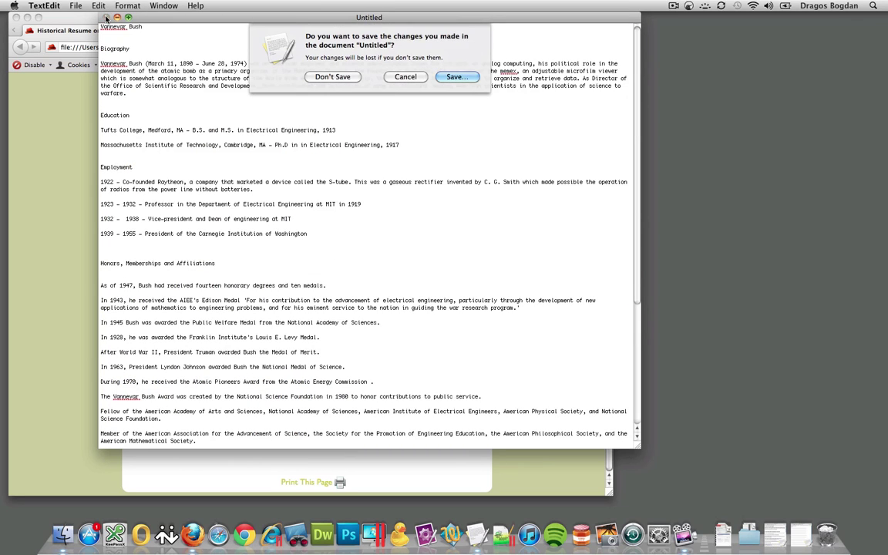
{"action": "left_click", "coordinate": [347, 79]}
- Select "Vice-president and Dean of engineering" under Employment in v-bush-resume-text.txt and move the window away from the browser page
{"action": "scroll", "coordinate": [366, 179], "scroll_direction": "down", "scroll_amount": 2}
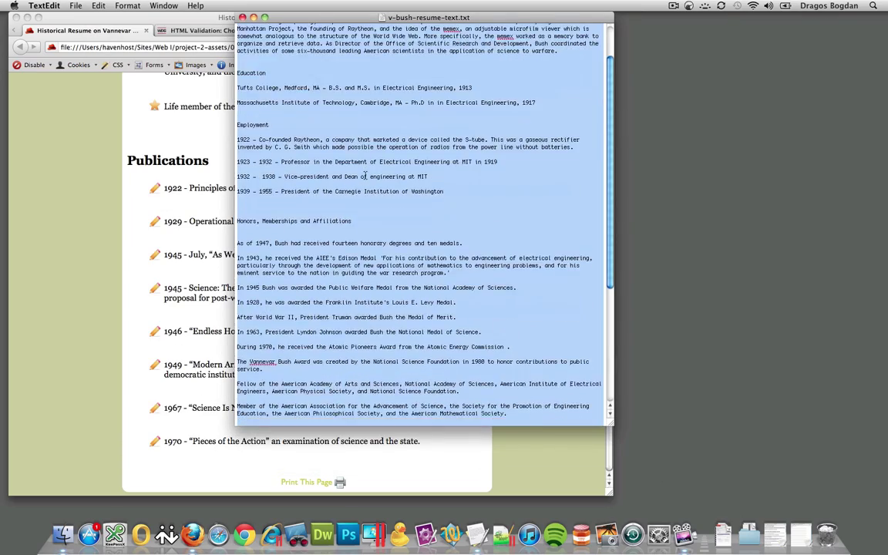
{"action": "left_click", "coordinate": [366, 179]}
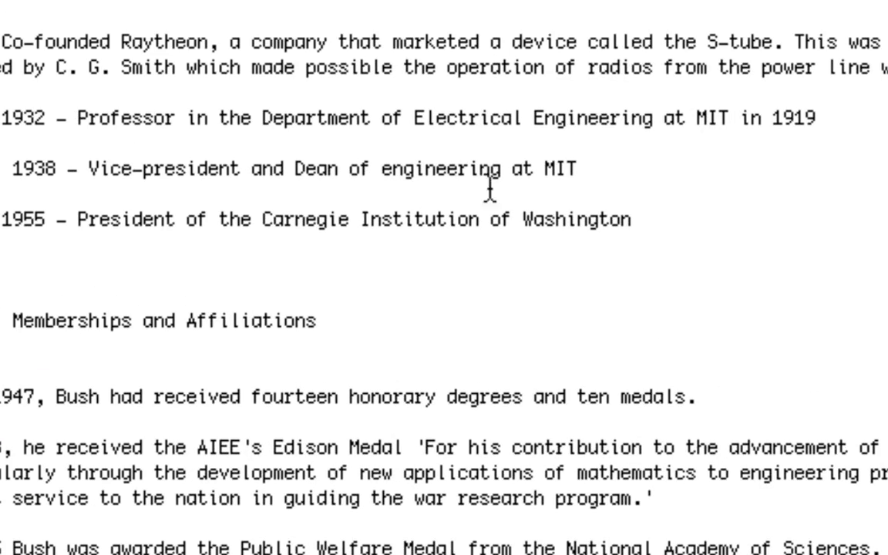
{"action": "left_click_drag", "start_coordinate": [408, 178], "coordinate": [90, 164]}
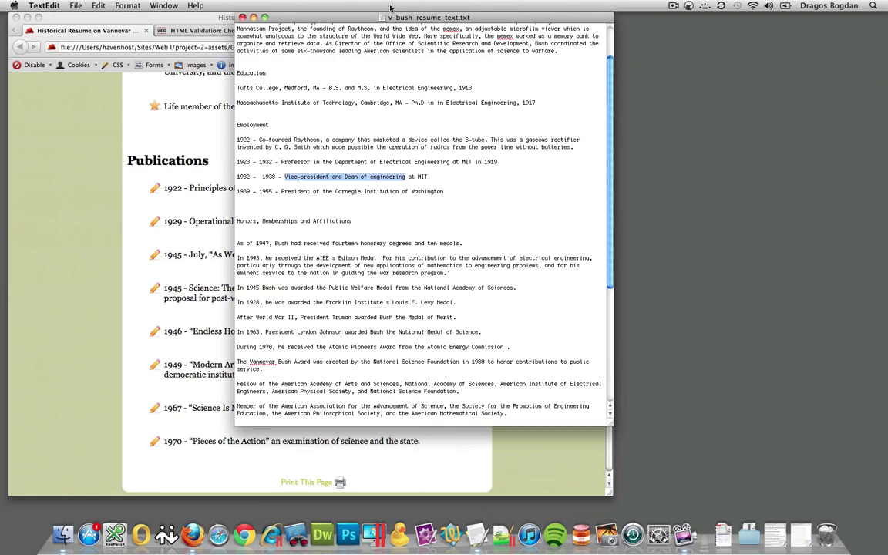
{"action": "left_click_drag", "start_coordinate": [368, 11], "coordinate": [632, 14]}
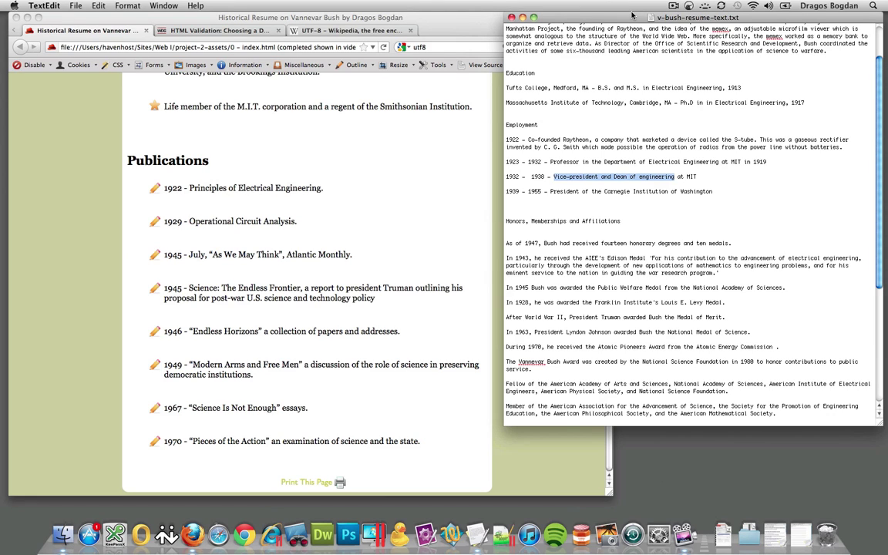